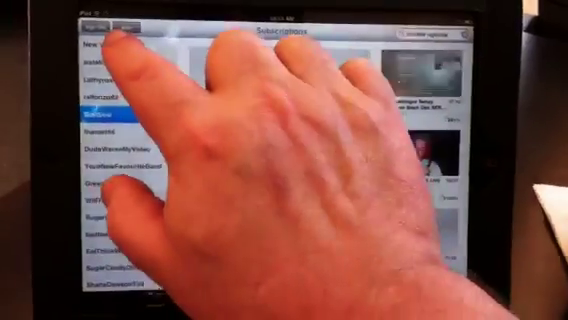
Load the New Videos grid across all subscribed channels, then exit YouTube to the home screen
{"action": "left_click", "coordinate": [103, 40]}
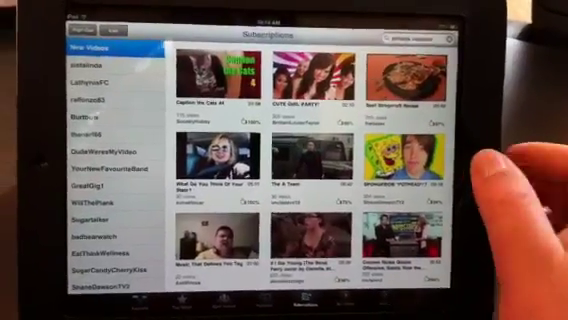
{"action": "left_click", "coordinate": [478, 162]}
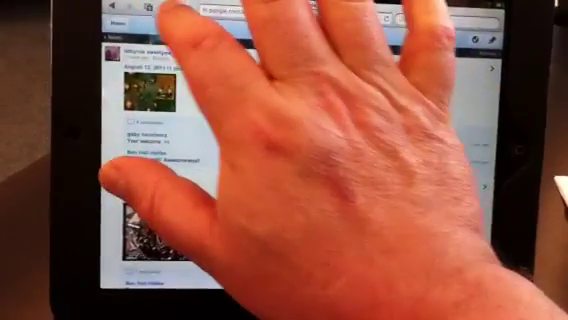
Pick the YouTube bookmark from Safari's saved bookmarks list
{"action": "left_click", "coordinate": [150, 8]}
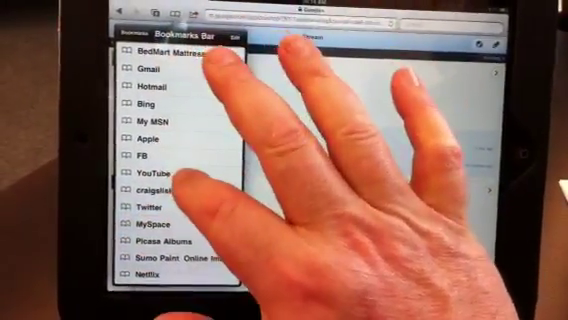
{"action": "left_click", "coordinate": [160, 173]}
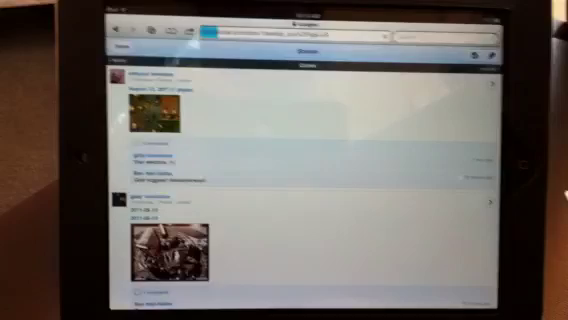